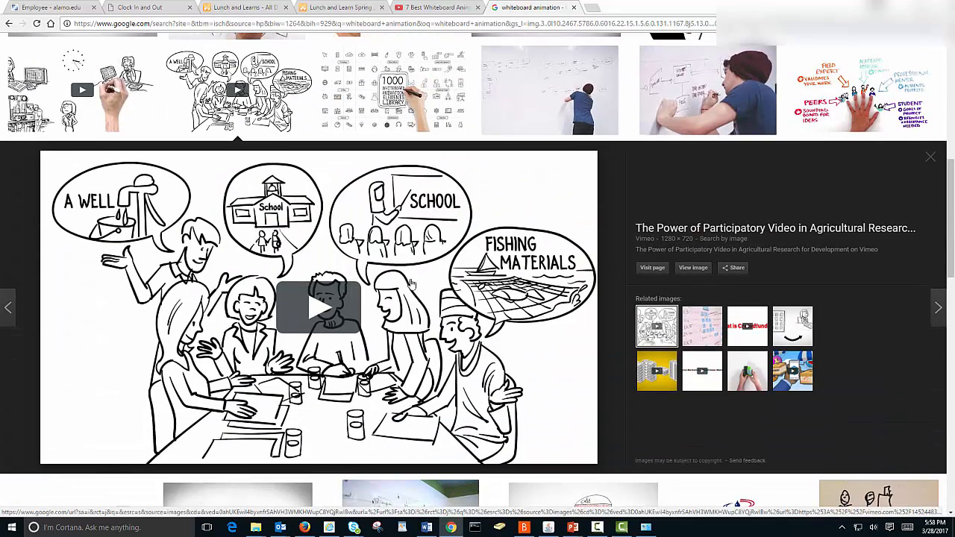
# - Insert an isosceles triangle shape in the upper-left area of the blank slide
pyautogui.click(335, 308)
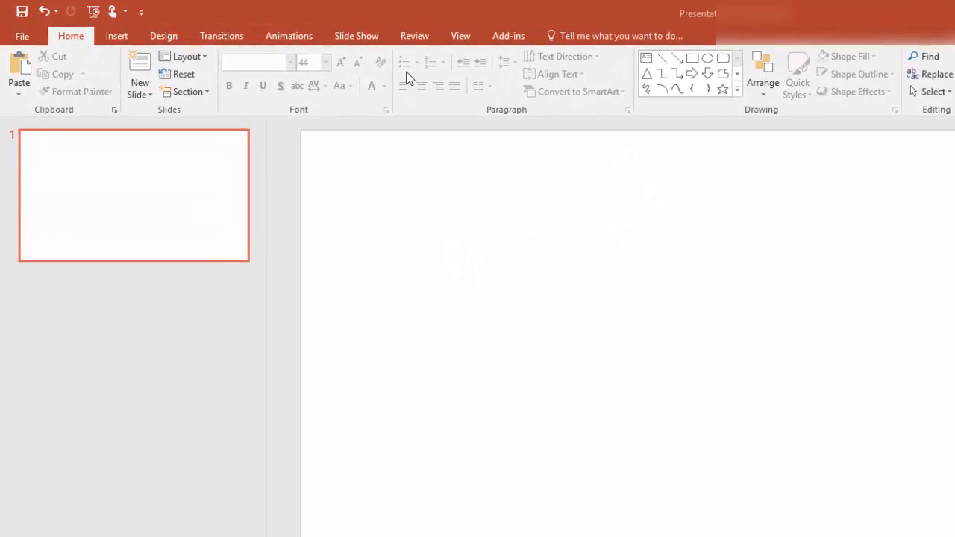
pyautogui.click(131, 42)
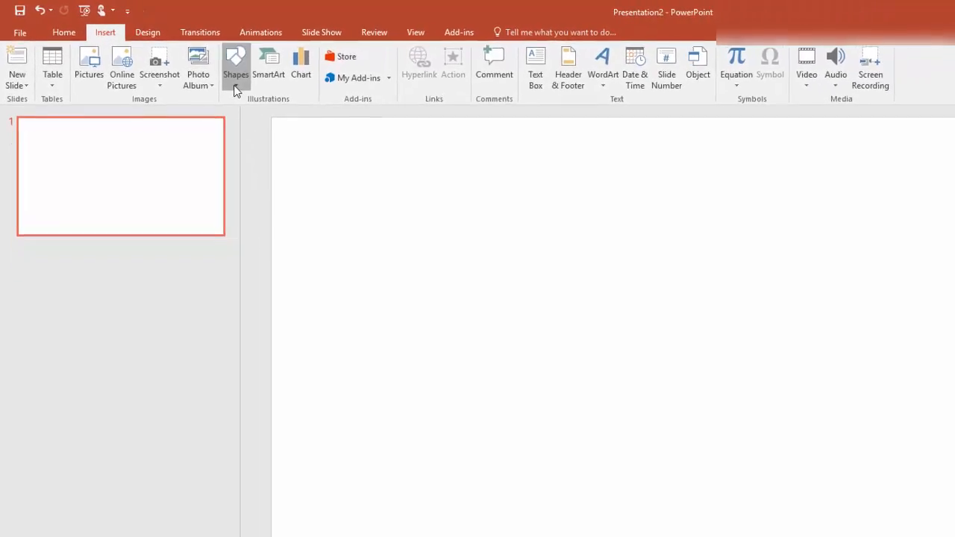
pyautogui.click(248, 90)
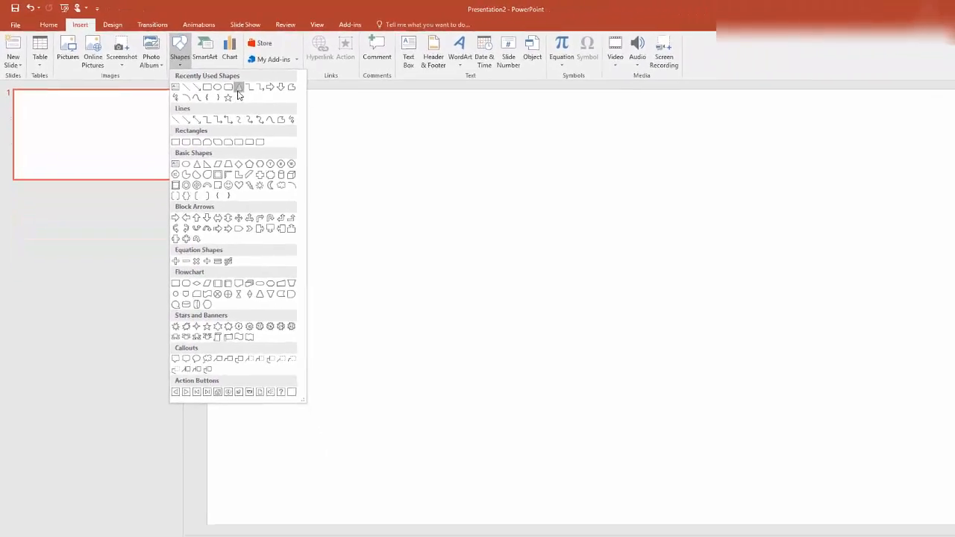
pyautogui.click(245, 94)
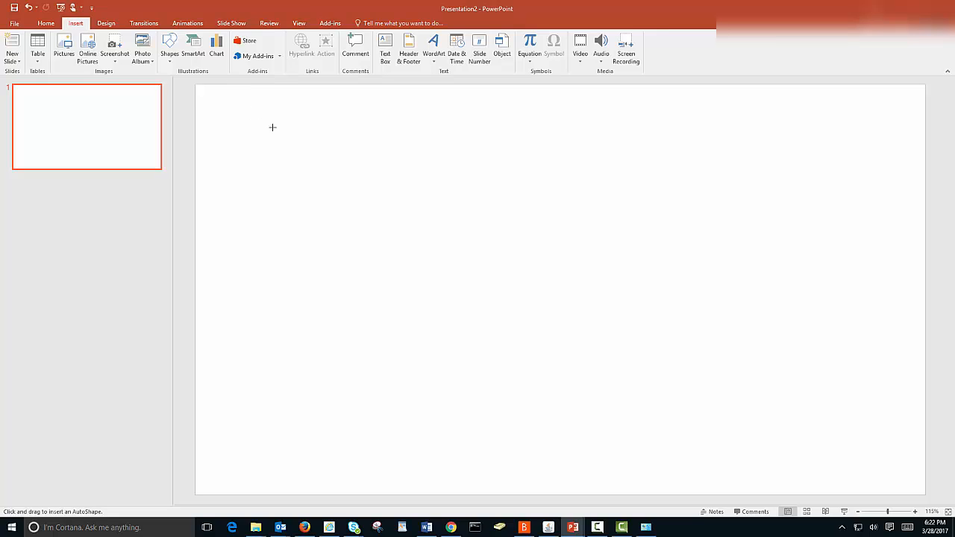
pyautogui.moveTo(274, 132); pyautogui.dragTo(400, 221)
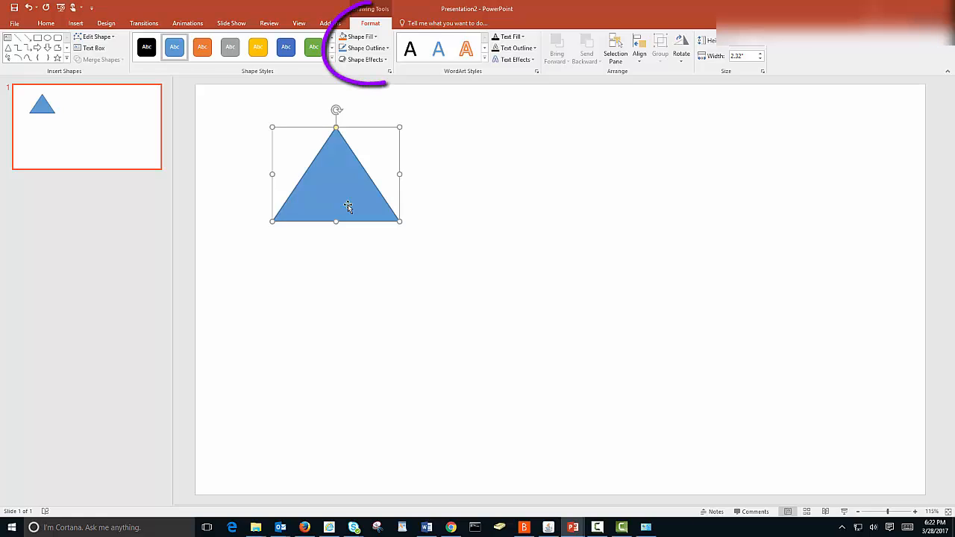
# - Remove the triangle's fill so only its outline remains
pyautogui.click(375, 37)
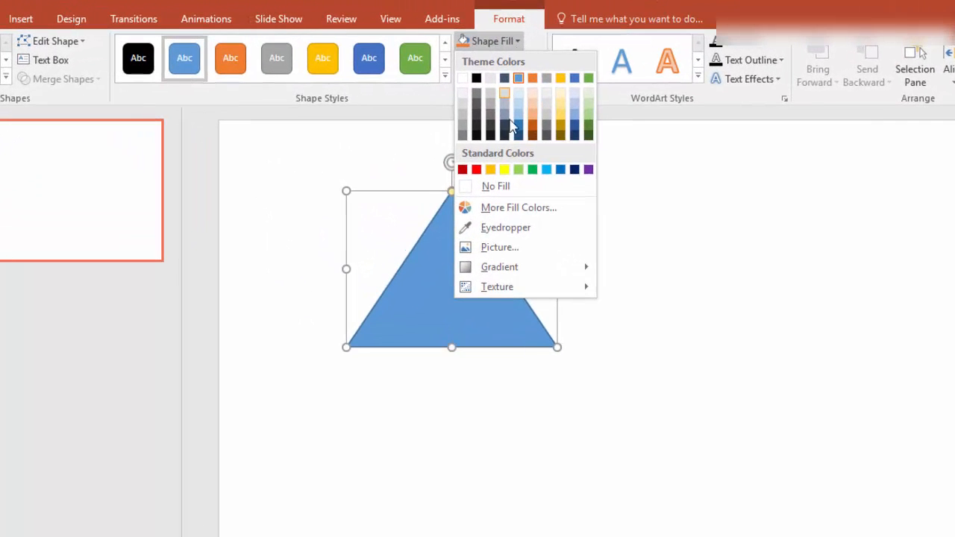
pyautogui.click(492, 188)
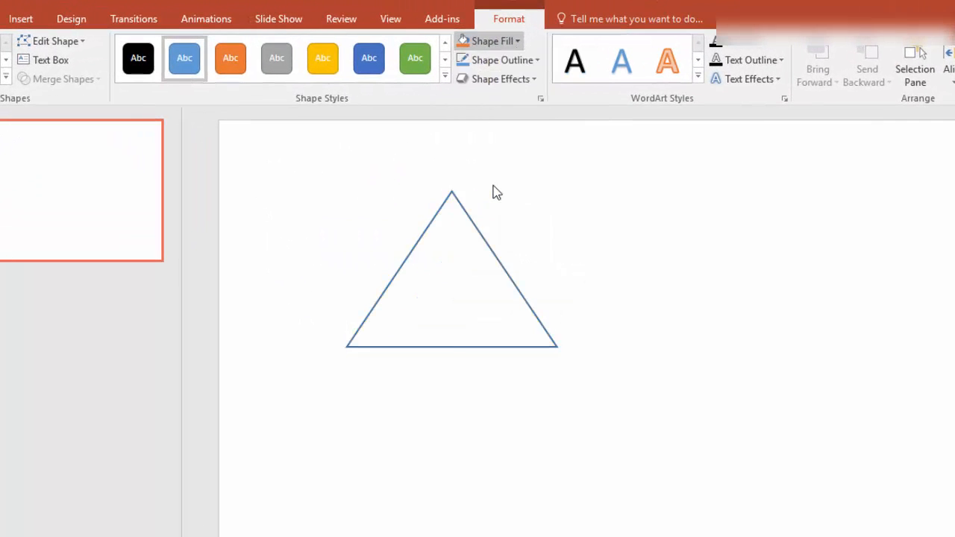
pyautogui.rightClick(478, 293)
pyautogui.press('Escape')
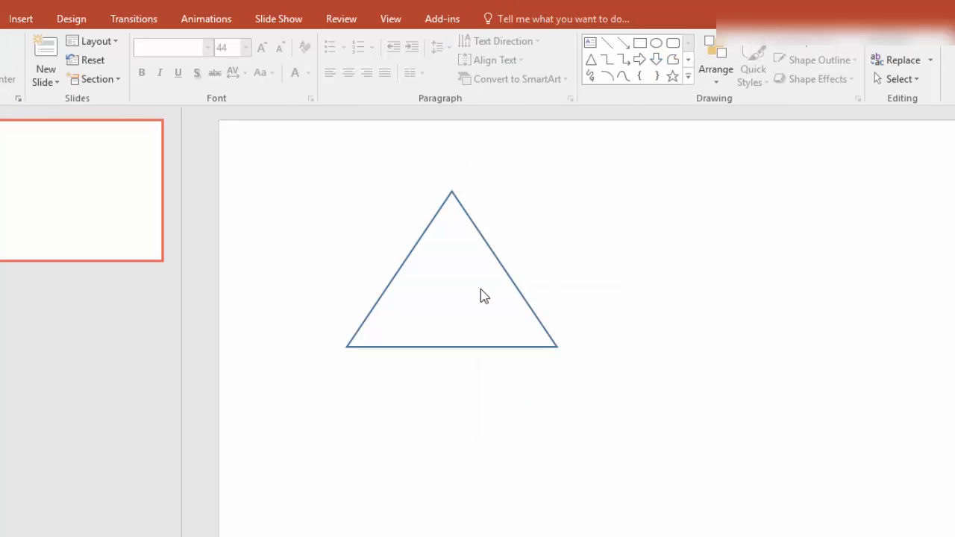
# - Set the outlined triangle as the default shape style
pyautogui.click(509, 279)
pyautogui.rightClick(509, 278)
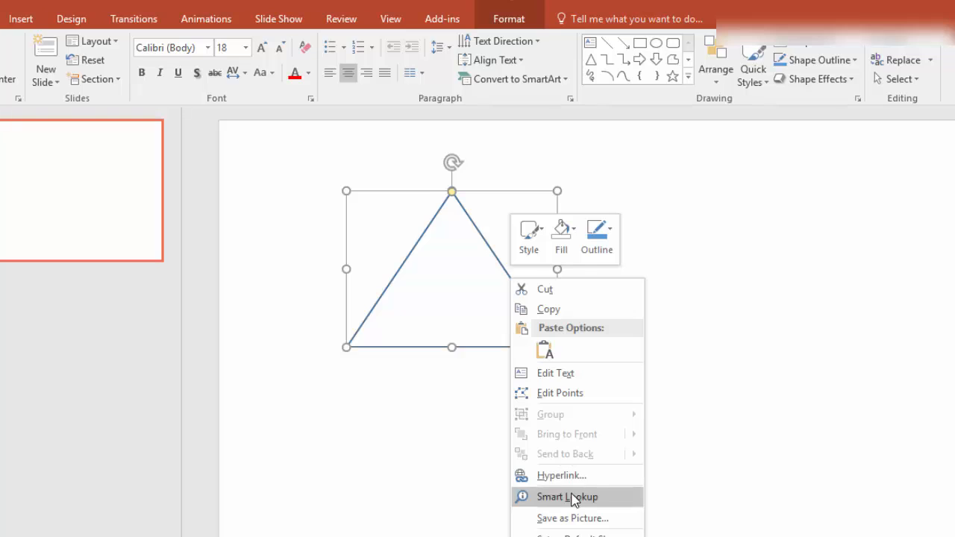
pyautogui.click(587, 536)
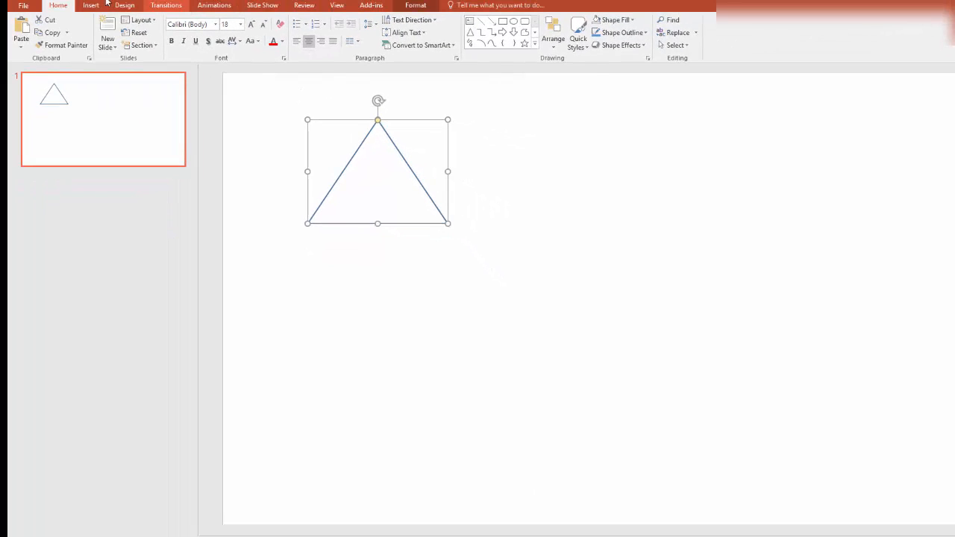
# - Draw a rectangle directly beneath the triangle to form the house body
pyautogui.click(93, 6)
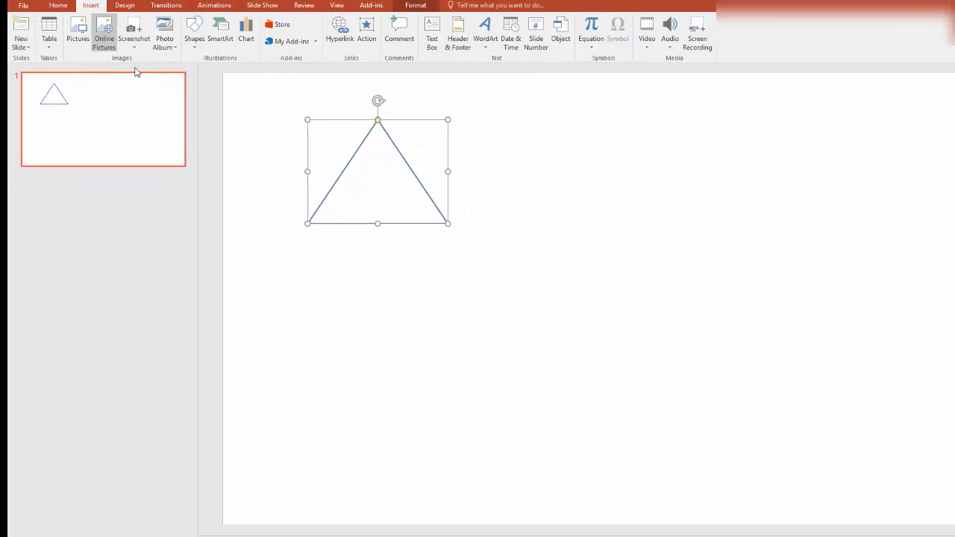
pyautogui.click(191, 49)
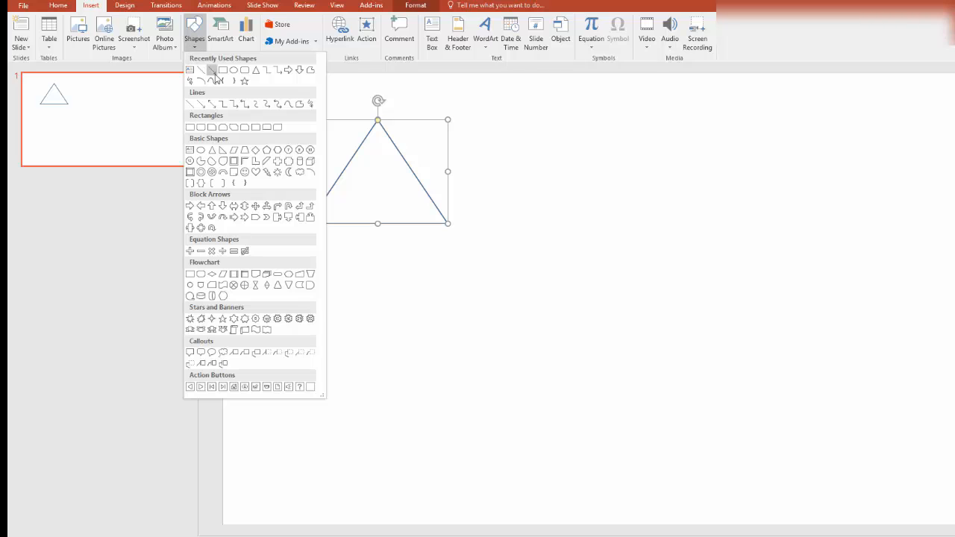
pyautogui.press('Escape')
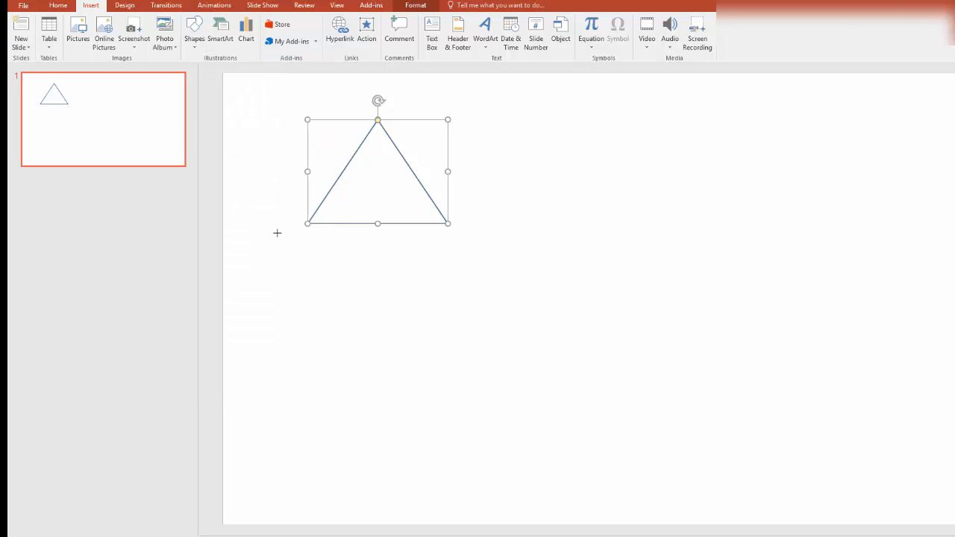
pyautogui.moveTo(307, 223)
pyautogui.mouseDown()
pyautogui.moveTo(428, 323)
pyautogui.moveTo(447, 326)
pyautogui.mouseUp()
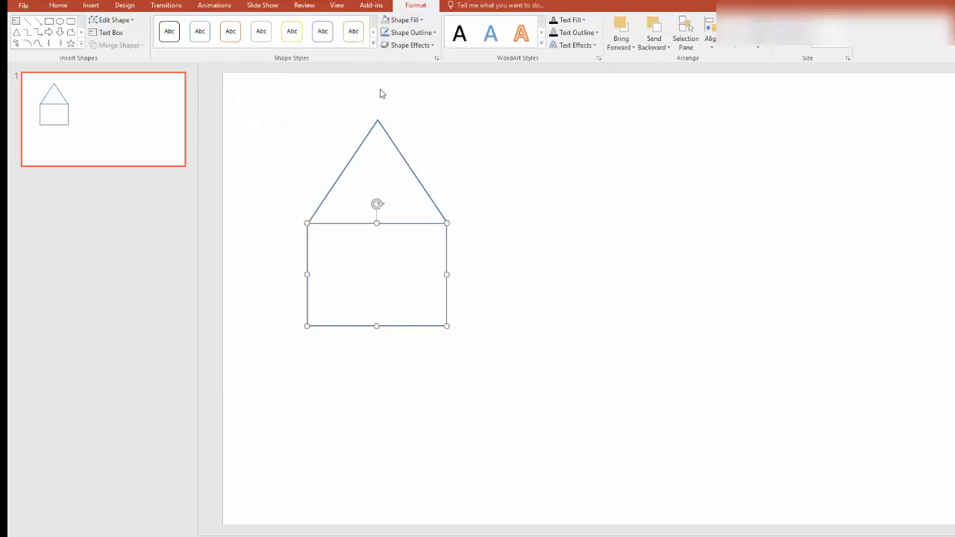
# - Draw a small window rectangle in the house's upper right with a horizontal line across it
pyautogui.click(48, 20)
pyautogui.moveTo(407, 235); pyautogui.dragTo(439, 266)
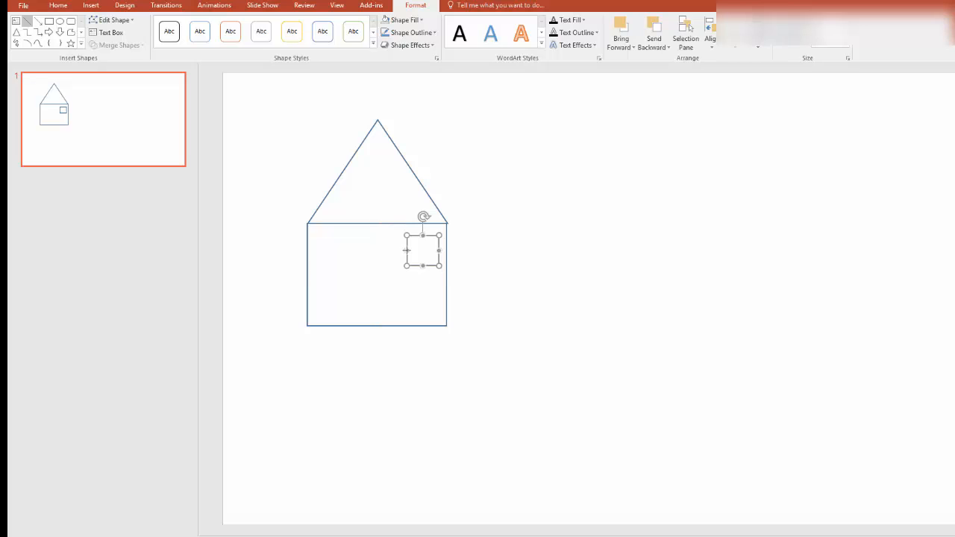
pyautogui.moveTo(408, 250); pyautogui.dragTo(438, 251)
pyautogui.click(145, 87)
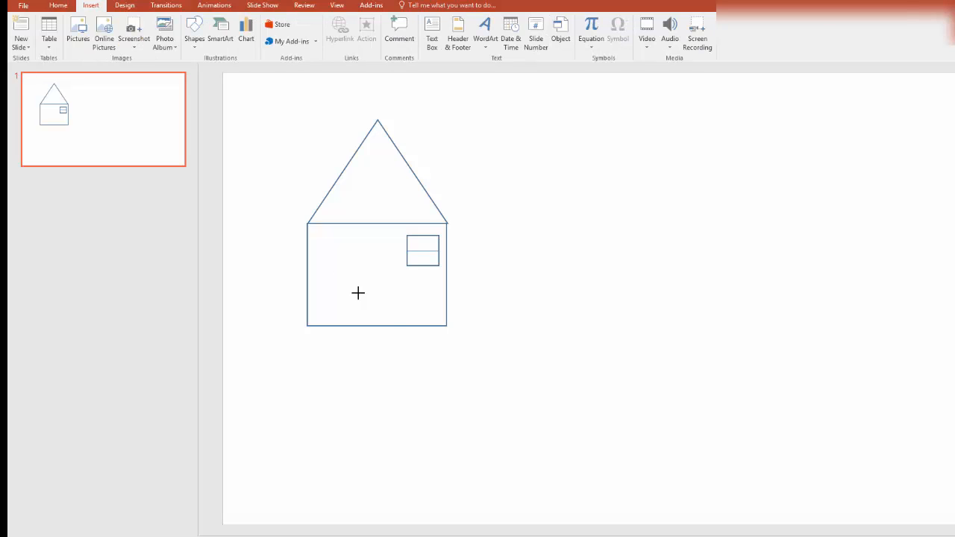
# - Draw a door rectangle at the bottom of the house with a small circle as its knob
pyautogui.moveTo(341, 269); pyautogui.dragTo(394, 325)
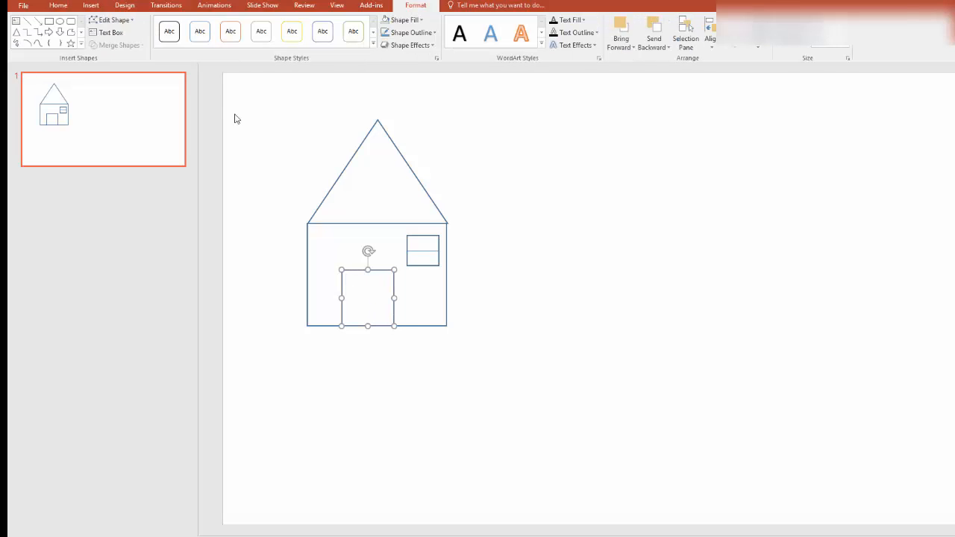
pyautogui.click(60, 22)
pyautogui.moveTo(389, 302); pyautogui.dragTo(390, 302)
pyautogui.click(274, 105)
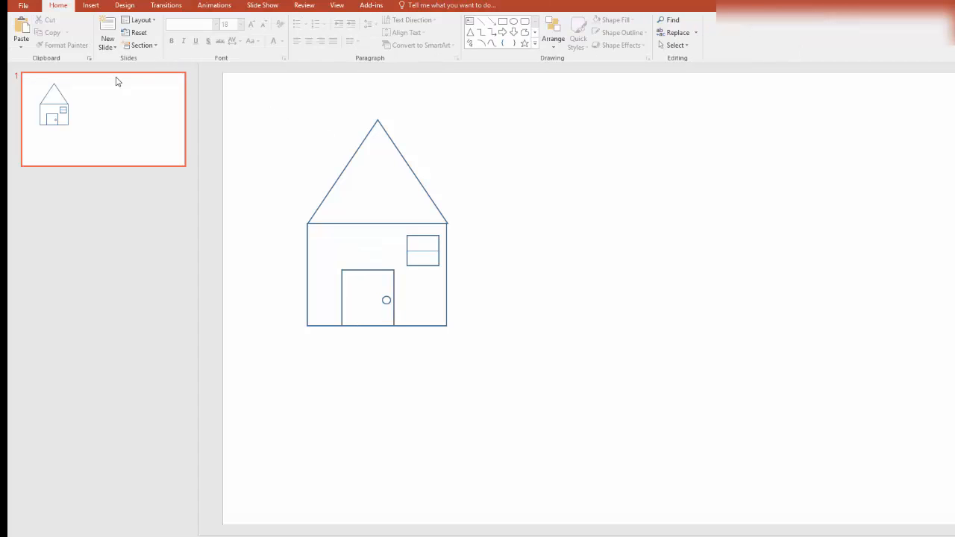
# - Draw a tall narrow rectangle to the right of the house as a tree trunk
pyautogui.click(90, 6)
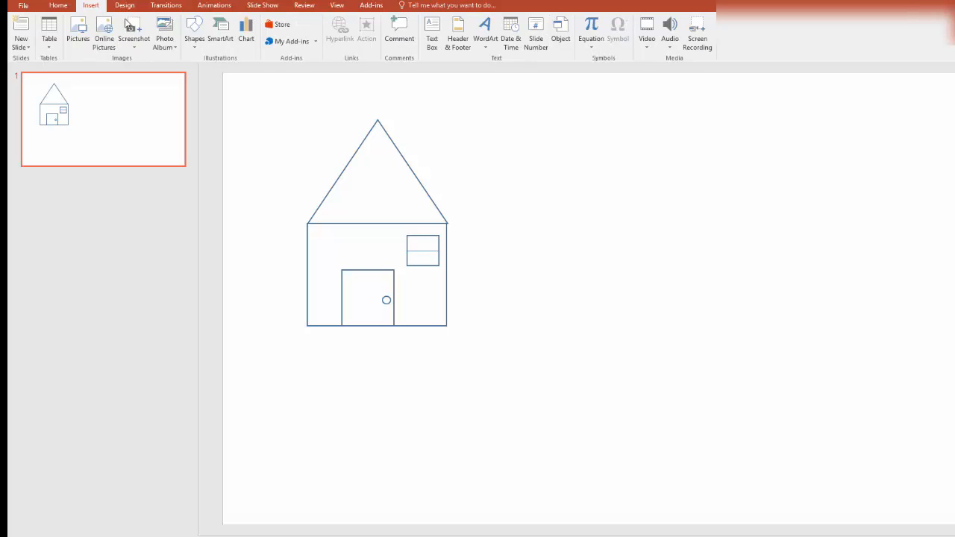
pyautogui.click(193, 41)
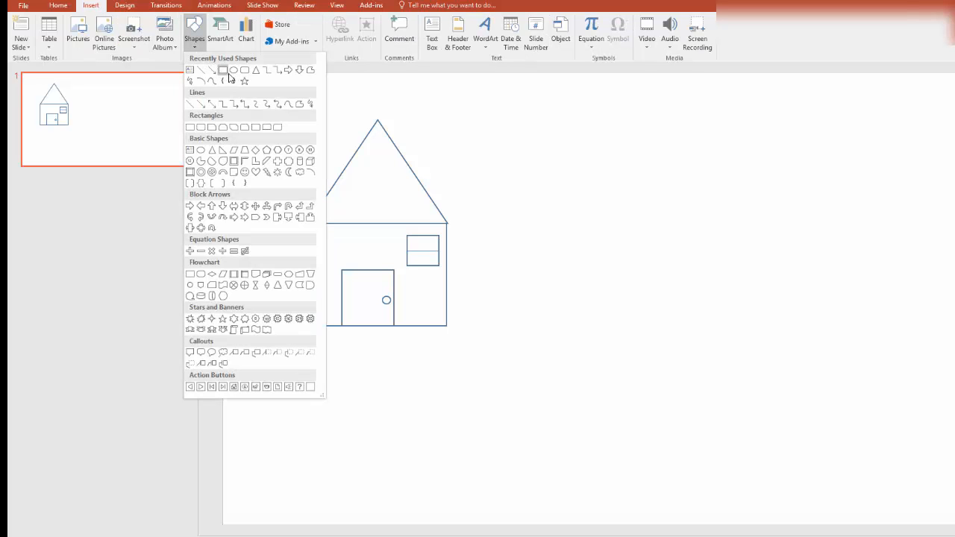
pyautogui.click(197, 129)
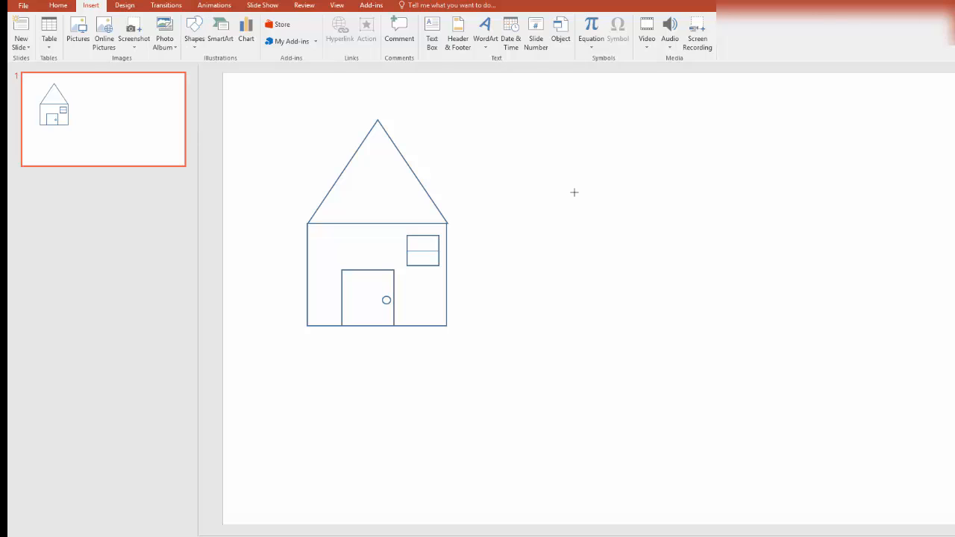
pyautogui.moveTo(709, 218); pyautogui.dragTo(743, 322)
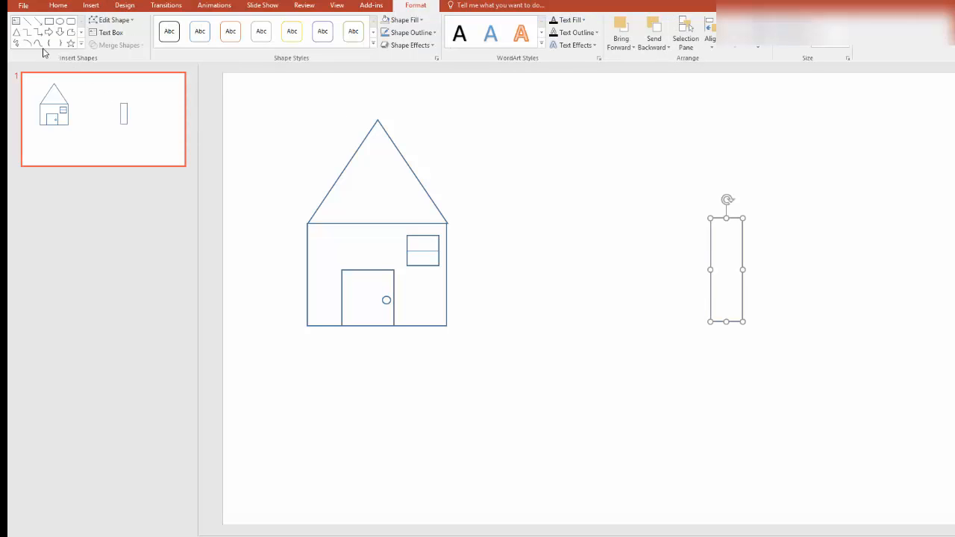
# - Draw a triangle on top of the trunk and fill it white
pyautogui.click(15, 33)
pyautogui.moveTo(686, 162); pyautogui.dragTo(781, 240)
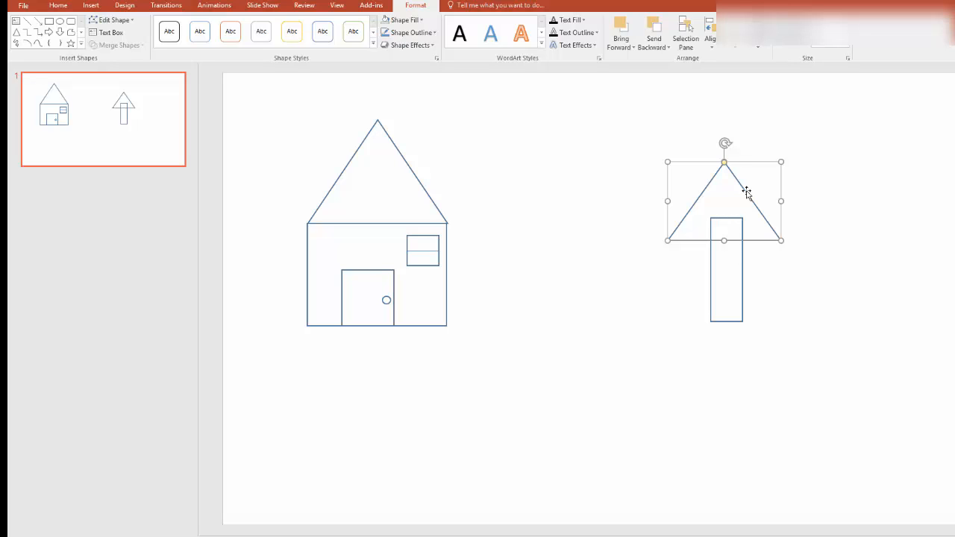
pyautogui.click(420, 21)
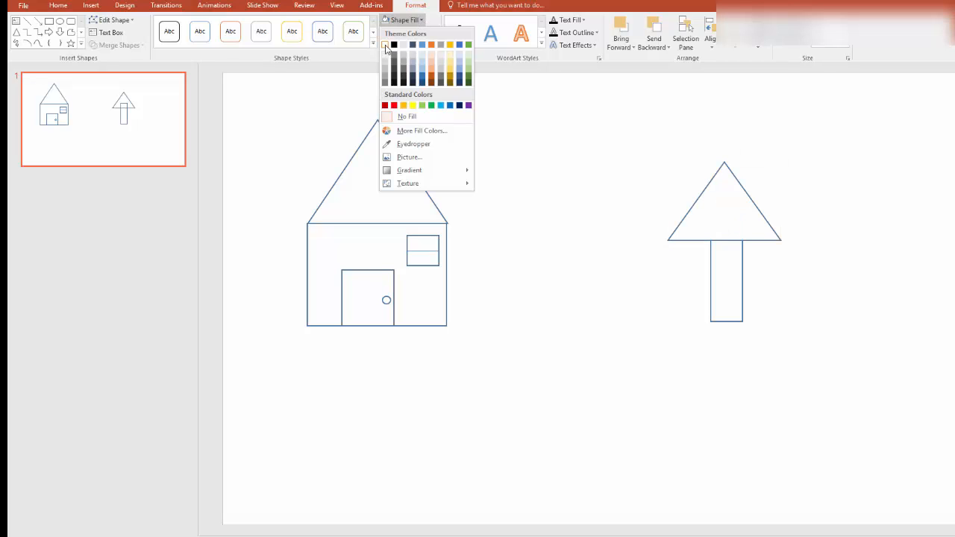
pyautogui.click(385, 45)
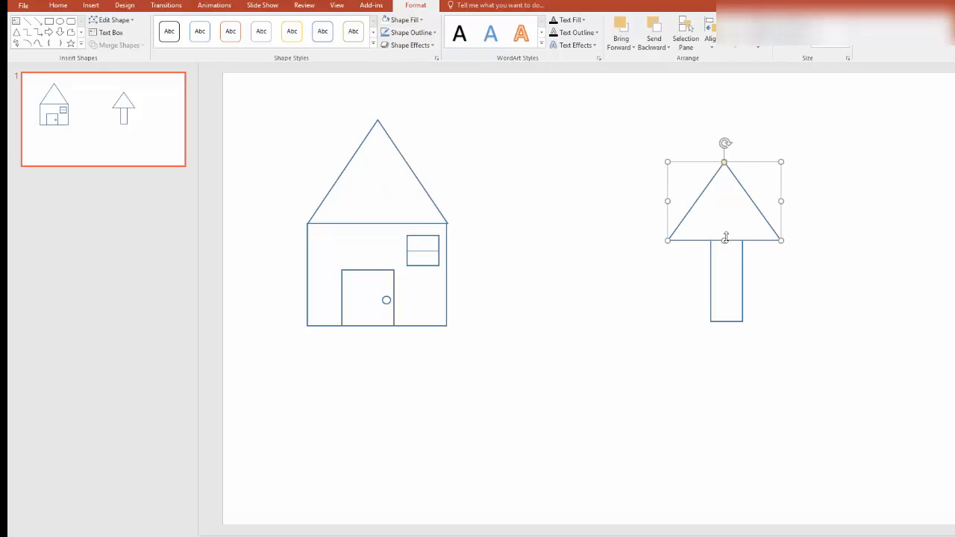
# - Set the white-filled triangle as the default shape
pyautogui.rightClick(746, 237)
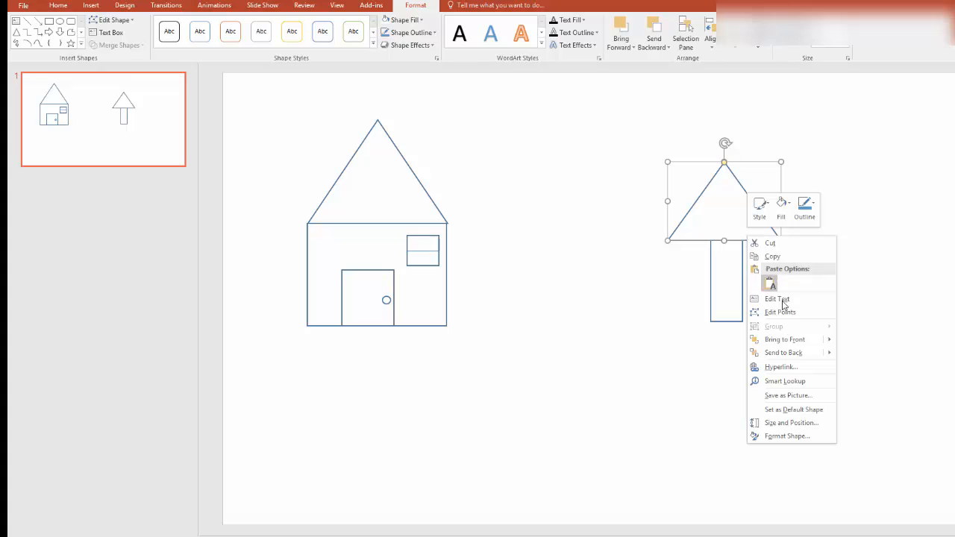
pyautogui.moveTo(800, 357)
pyautogui.click(807, 410)
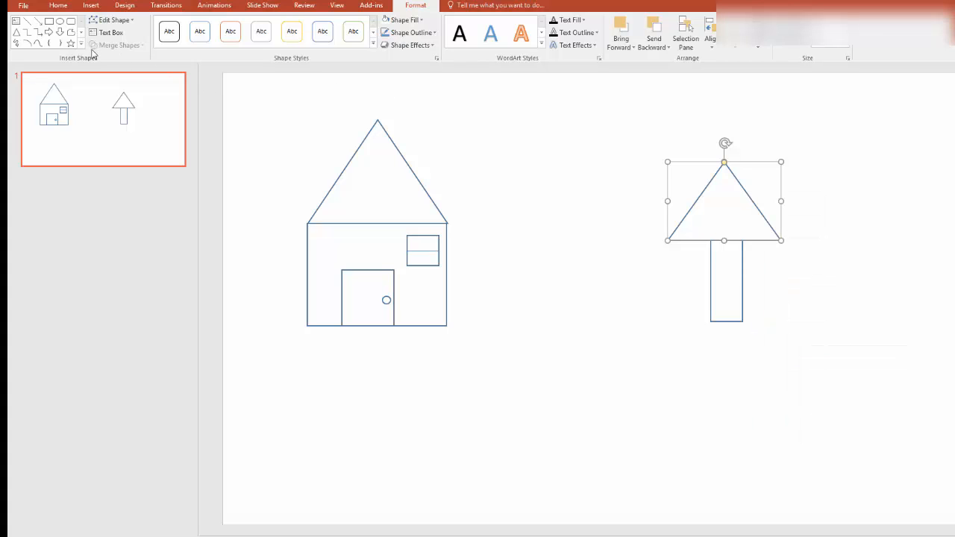
# - Add two more overlapping triangles above the first to form a three-tier tree
pyautogui.click(20, 32)
pyautogui.moveTo(645, 129)
pyautogui.mouseDown()
pyautogui.moveTo(791, 199)
pyautogui.moveTo(769, 196)
pyautogui.mouseUp()
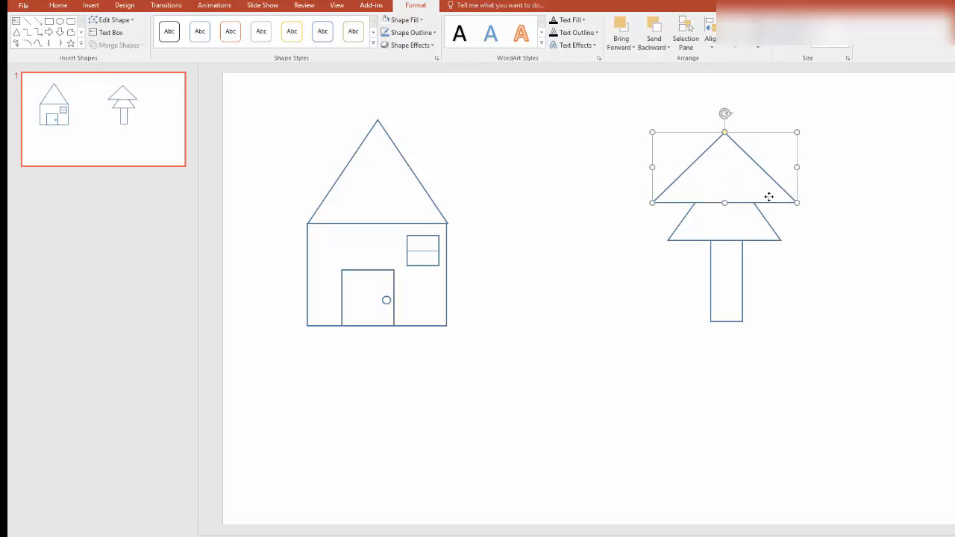
pyautogui.click(16, 34)
pyautogui.moveTo(661, 85)
pyautogui.mouseDown()
pyautogui.moveTo(762, 174)
pyautogui.moveTo(796, 176)
pyautogui.mouseUp()
pyautogui.moveTo(736, 143)
pyautogui.mouseDown()
pyautogui.moveTo(736, 153)
pyautogui.moveTo(730, 145)
pyautogui.mouseUp()
pyautogui.click(640, 265)
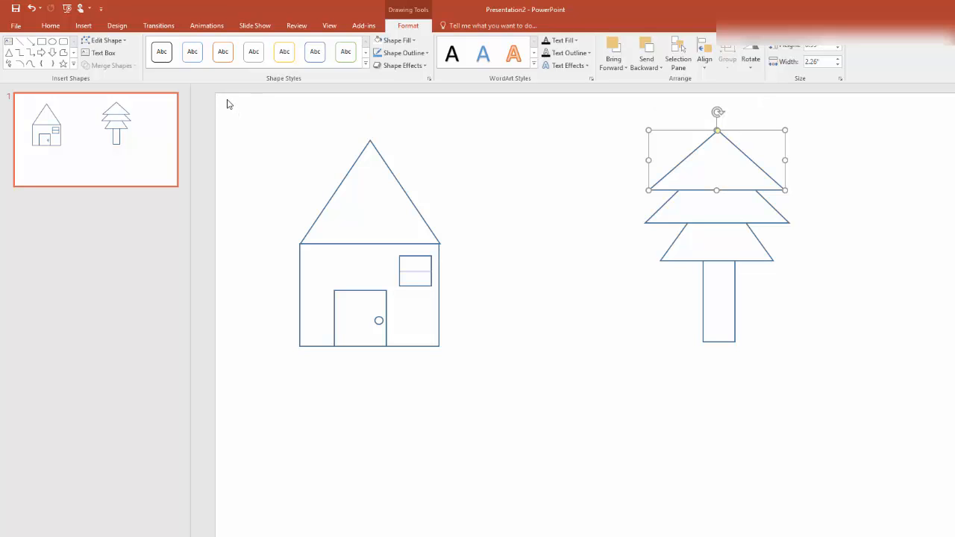
# - Select all shapes on the slide and apply the Wheel animation
pyautogui.moveTo(227, 99); pyautogui.dragTo(821, 390)
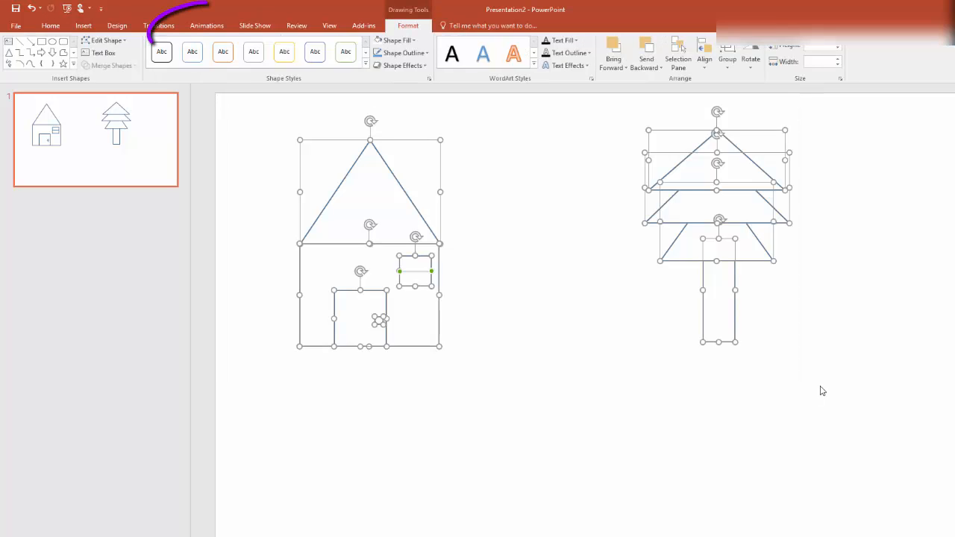
pyautogui.click(206, 28)
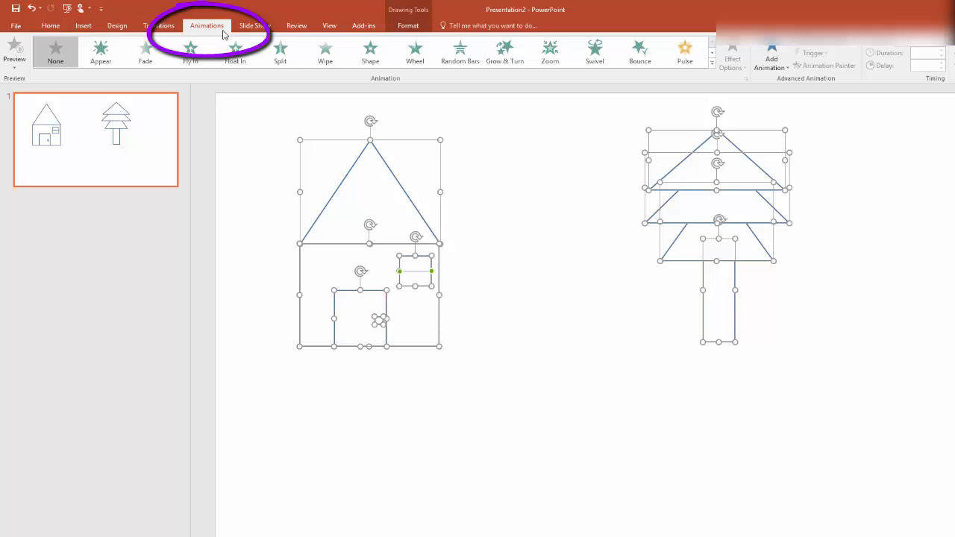
pyautogui.click(408, 65)
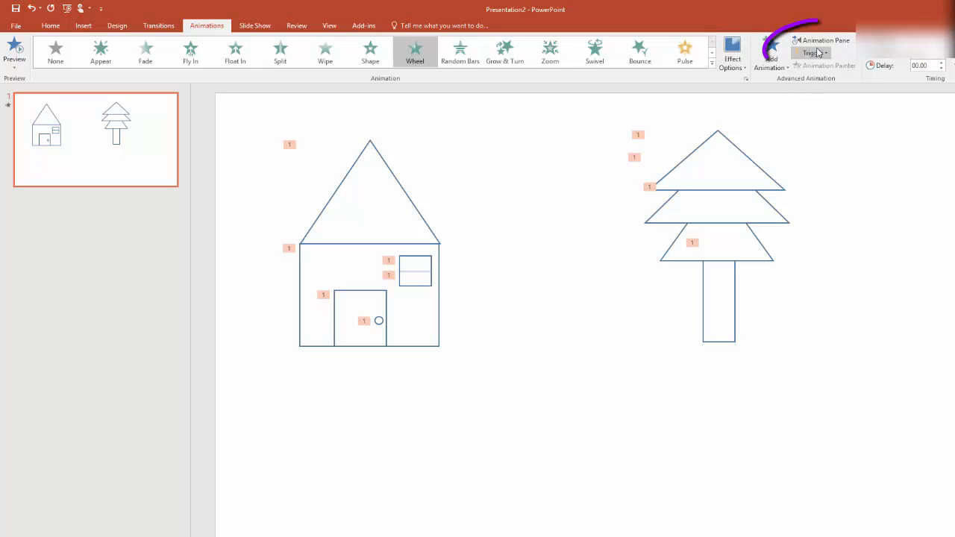
# - Open the Animation Pane and set the animations to start After Previous
pyautogui.click(820, 41)
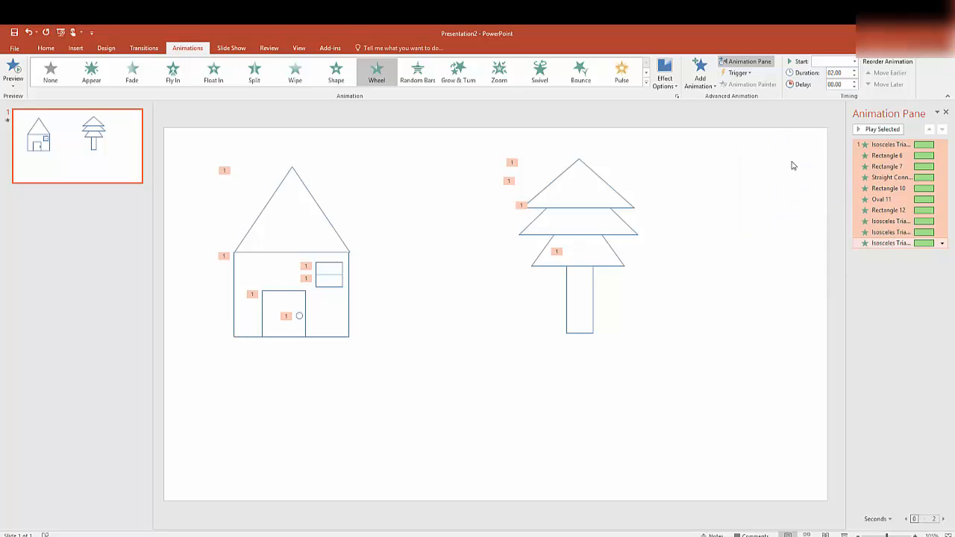
pyautogui.click(855, 63)
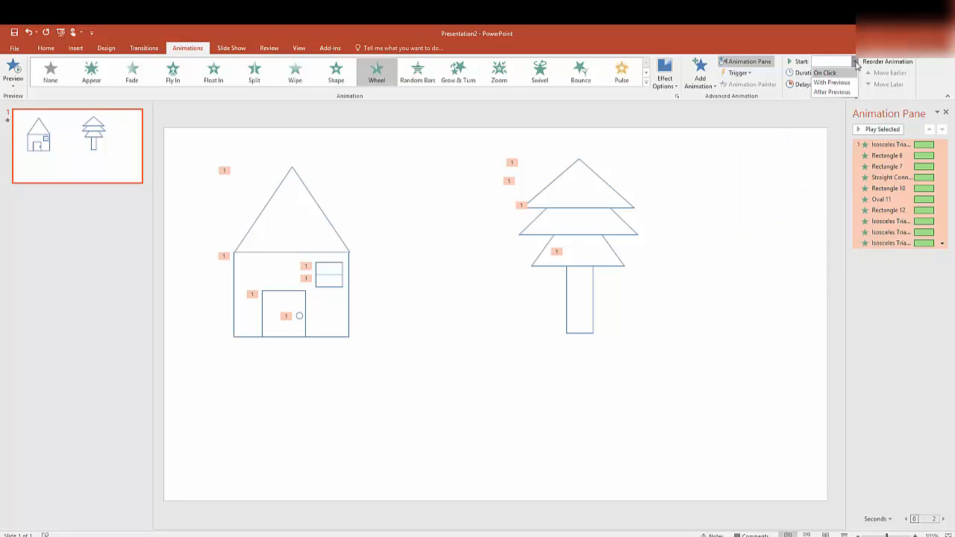
pyautogui.click(831, 92)
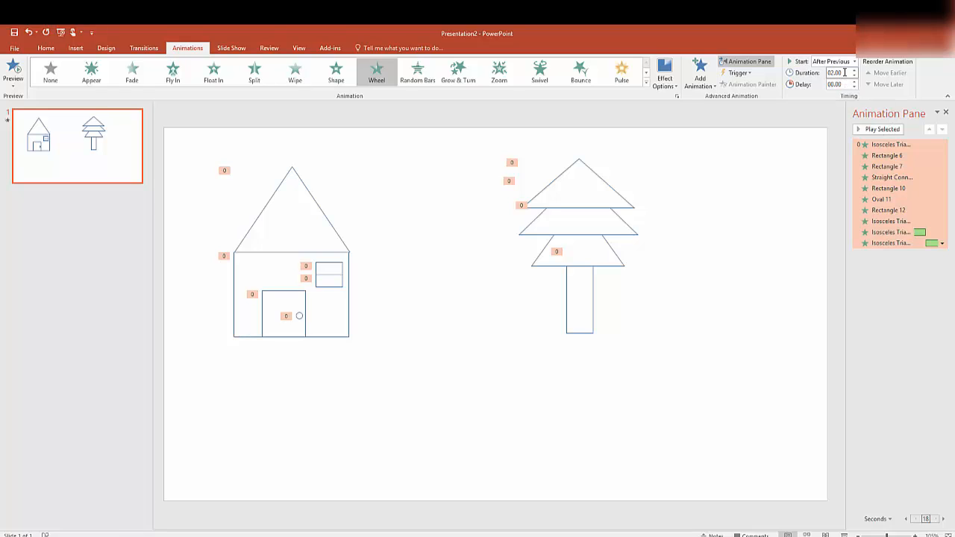
# - Set the duration of all selected animations to 0.5 seconds
pyautogui.click(844, 73)
pyautogui.write('0.5')
pyautogui.click(849, 84)
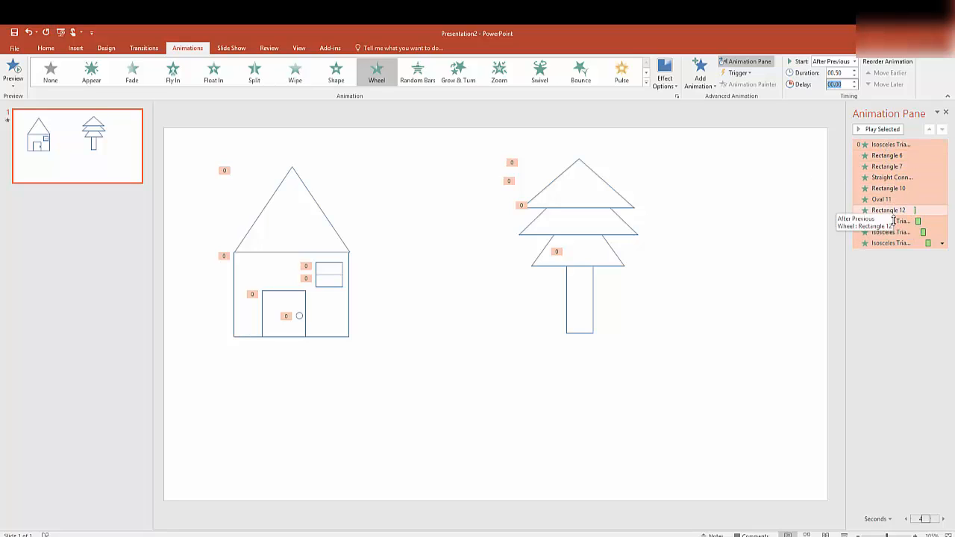
# - Select the first triangle's animation and set it to start With Previous
pyautogui.click(887, 147)
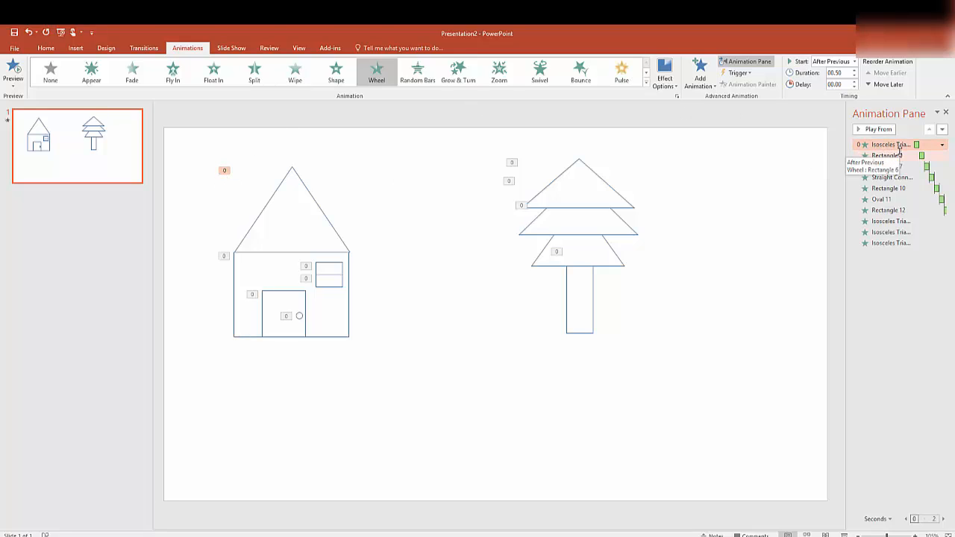
pyautogui.click(855, 64)
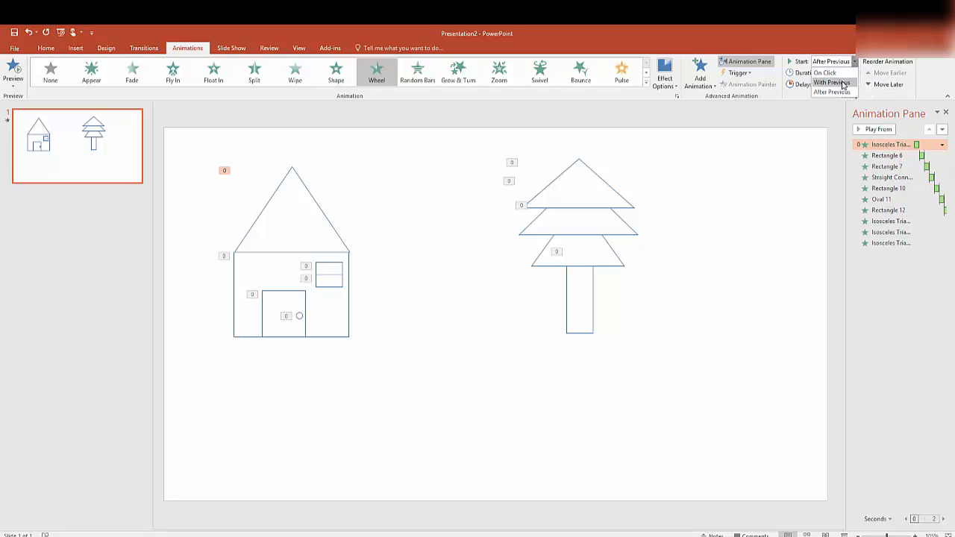
pyautogui.click(844, 83)
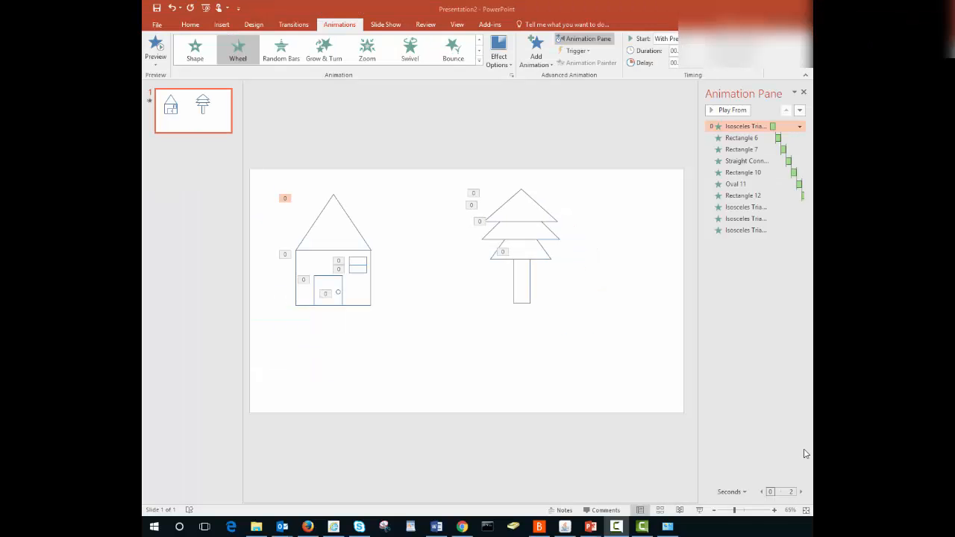
# - Run the slide show to preview the drawing animation and exit back to editing
pyautogui.click(699, 511)
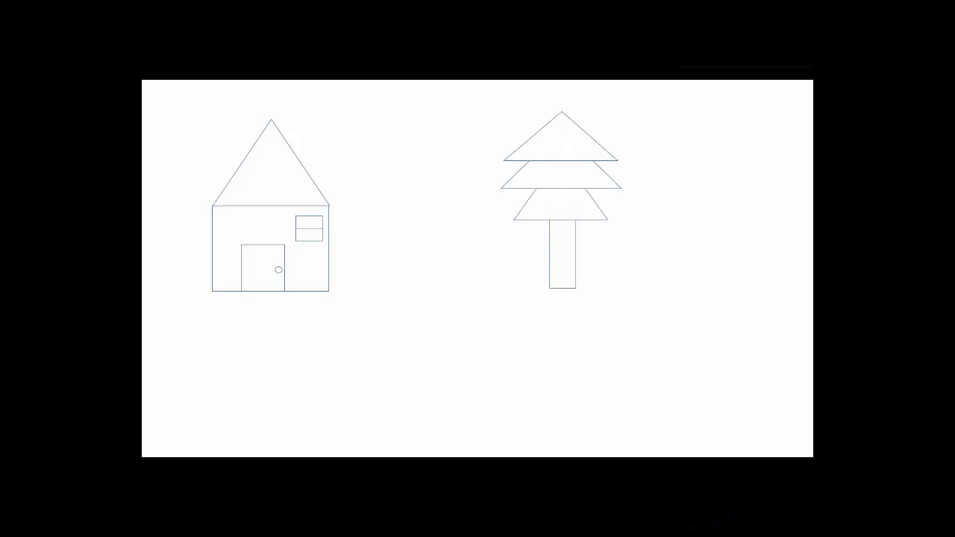
pyautogui.press('Escape')
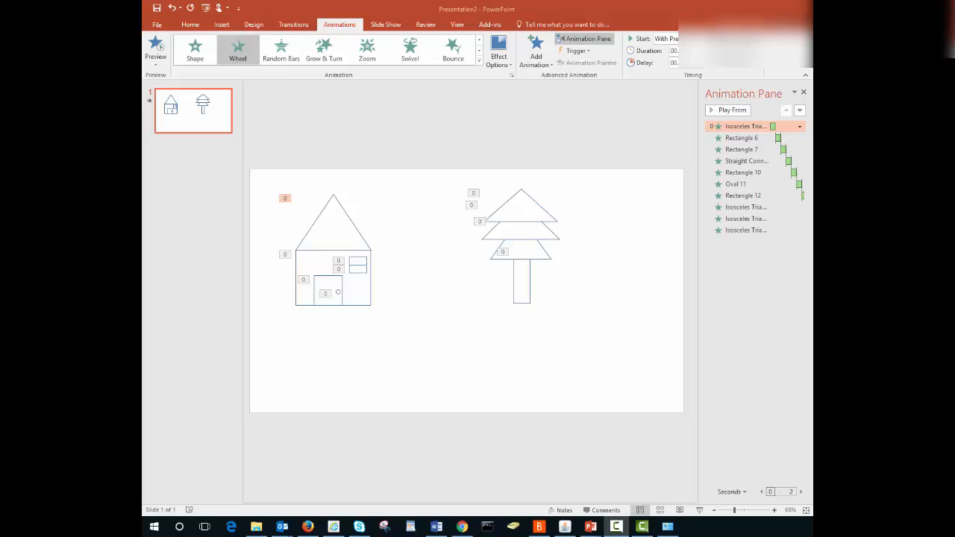